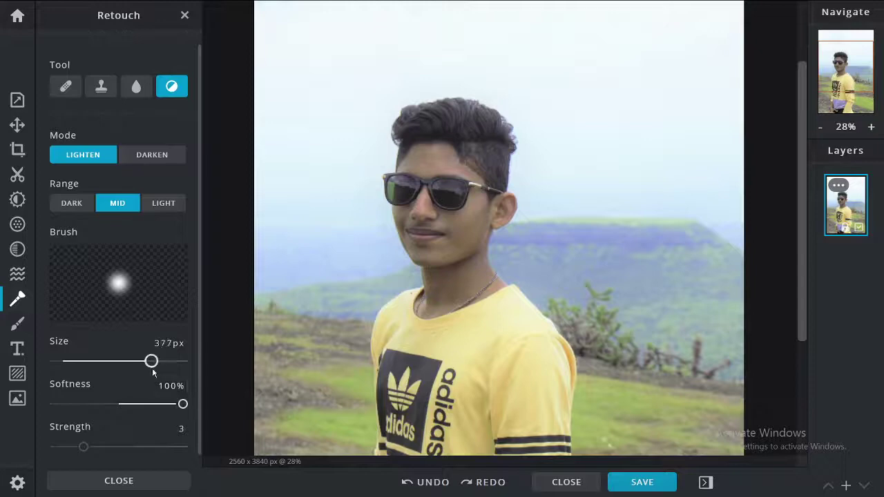
Lighten the face's midtones with a 383 px brush at 87% softness, and smooth the facial skin with a 261 px blur brush.
drag(179, 408, 164, 406)
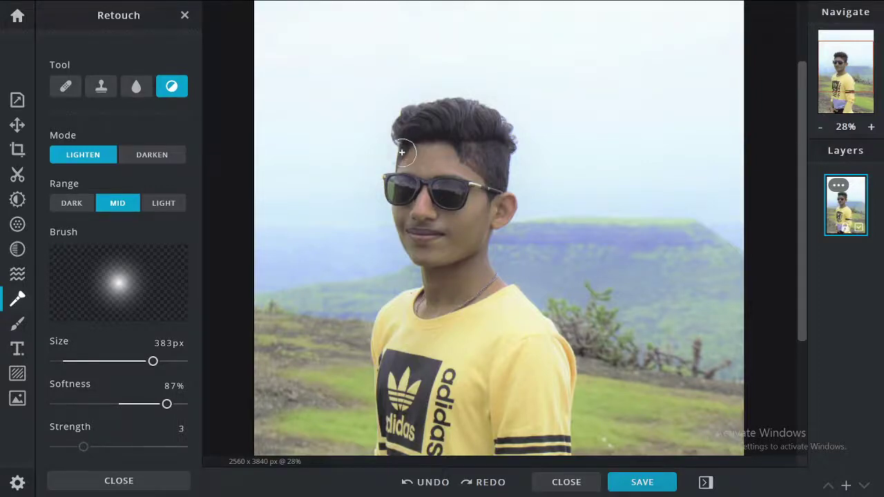
mouse_move(415, 157)
mouse_down()
mouse_move(440, 156)
mouse_move(420, 160)
mouse_move(448, 163)
mouse_move(417, 160)
mouse_move(437, 158)
mouse_move(418, 160)
mouse_move(461, 207)
mouse_move(473, 215)
mouse_move(476, 207)
mouse_move(458, 229)
mouse_move(481, 211)
mouse_move(462, 240)
mouse_move(472, 240)
mouse_move(447, 213)
mouse_move(416, 227)
mouse_move(398, 211)
mouse_move(402, 237)
mouse_move(420, 253)
mouse_move(443, 254)
mouse_move(481, 229)
mouse_move(483, 213)
mouse_move(463, 247)
mouse_move(450, 223)
mouse_up()
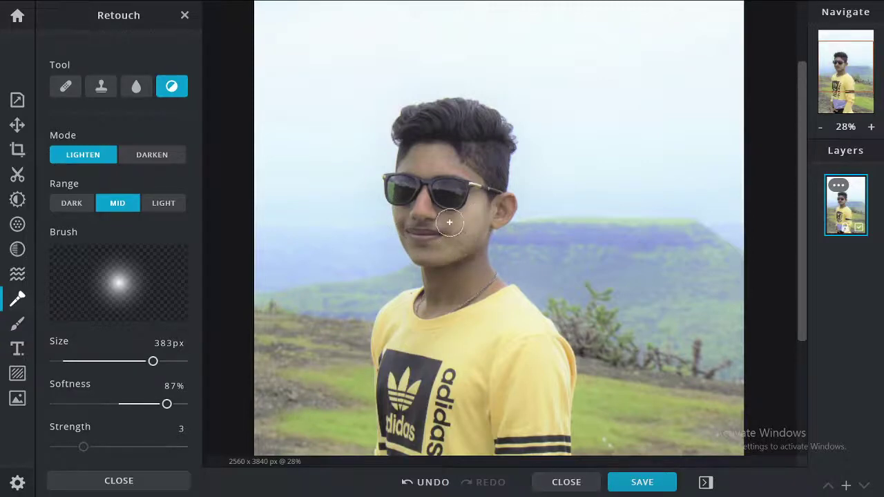
click(135, 87)
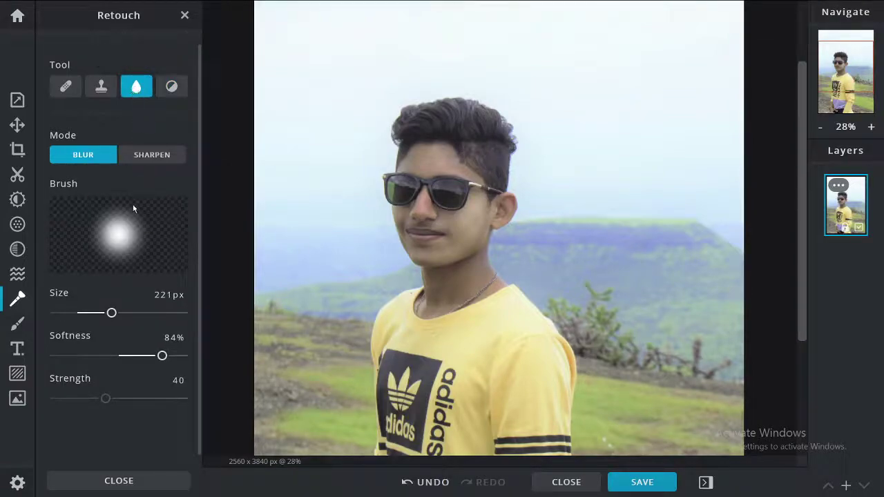
drag(120, 312, 121, 312)
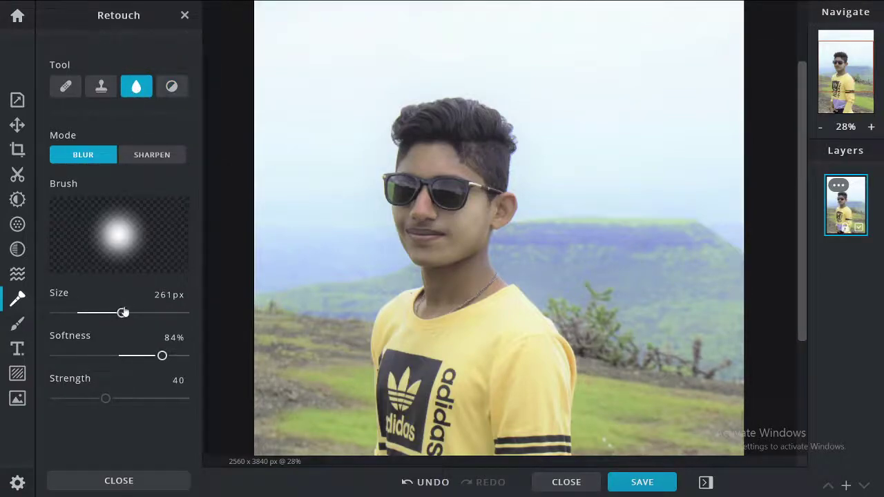
mouse_move(435, 219)
mouse_down()
mouse_move(448, 160)
mouse_move(423, 156)
mouse_move(414, 170)
mouse_move(437, 167)
mouse_move(421, 160)
mouse_move(447, 166)
mouse_move(425, 156)
mouse_move(450, 168)
mouse_move(487, 213)
mouse_move(469, 209)
mouse_move(461, 223)
mouse_move(476, 216)
mouse_move(458, 246)
mouse_move(472, 230)
mouse_move(461, 242)
mouse_move(466, 230)
mouse_move(448, 217)
mouse_move(458, 237)
mouse_move(430, 262)
mouse_move(412, 253)
mouse_move(439, 255)
mouse_move(409, 241)
mouse_move(408, 212)
mouse_move(399, 223)
mouse_move(406, 219)
mouse_move(449, 275)
mouse_move(479, 259)
mouse_move(450, 285)
mouse_move(477, 271)
mouse_move(443, 292)
mouse_move(478, 273)
mouse_move(463, 285)
mouse_move(434, 294)
mouse_move(458, 297)
mouse_move(488, 266)
mouse_move(435, 282)
mouse_move(444, 300)
mouse_move(481, 286)
mouse_move(471, 228)
mouse_up()
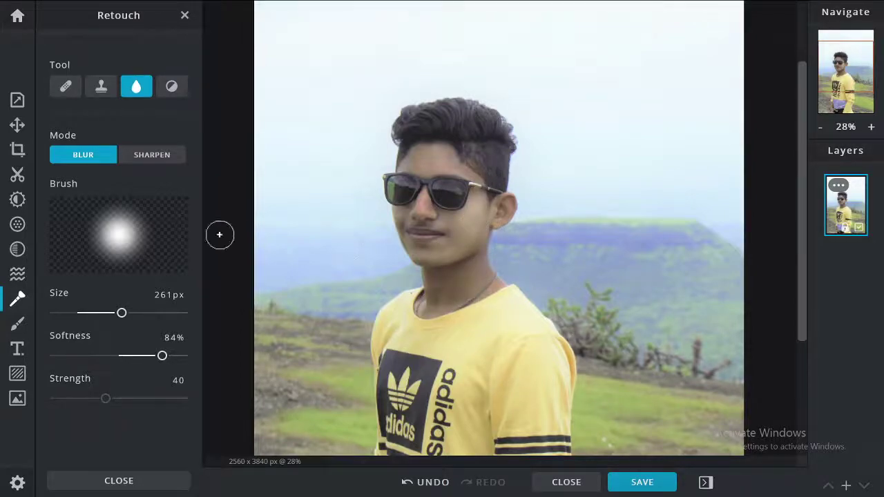
Adjust the photo's color and light with vibrance 16, saturation 22, temperature -18 and brightness 10.
click(17, 199)
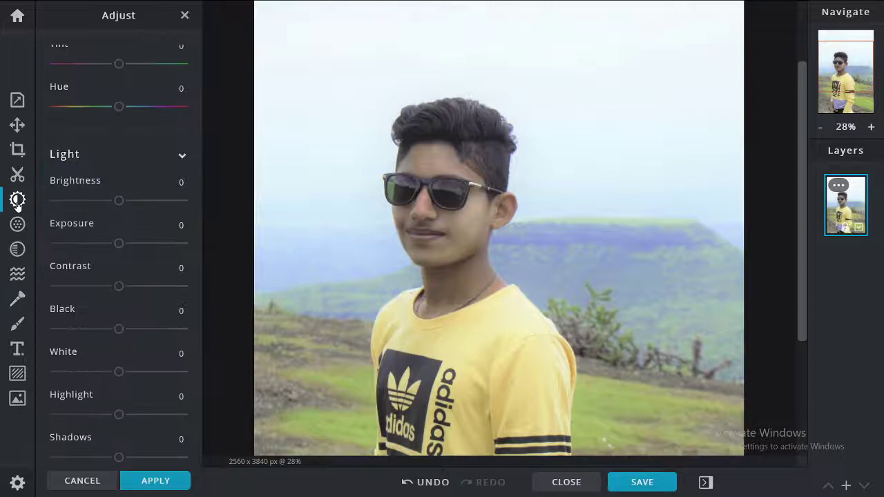
scroll(73, 238, up, 5)
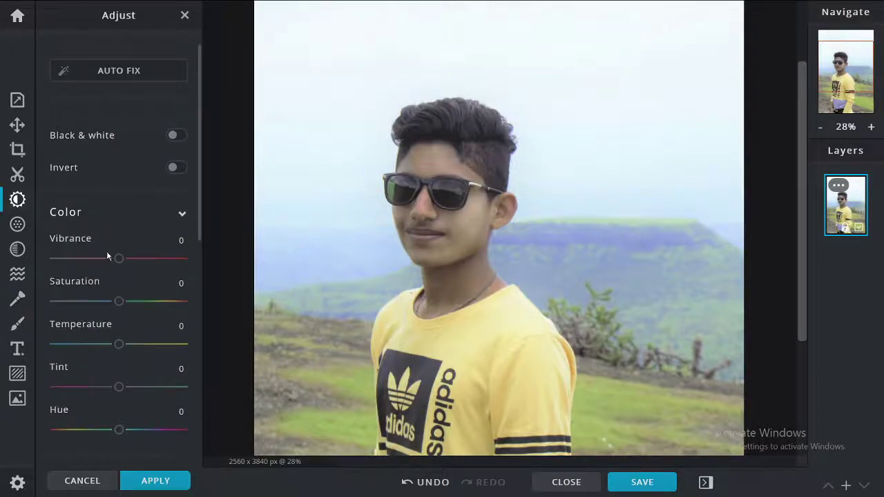
drag(119, 260, 125, 260)
mouse_move(122, 303)
mouse_down()
mouse_move(156, 301)
mouse_move(133, 302)
mouse_up()
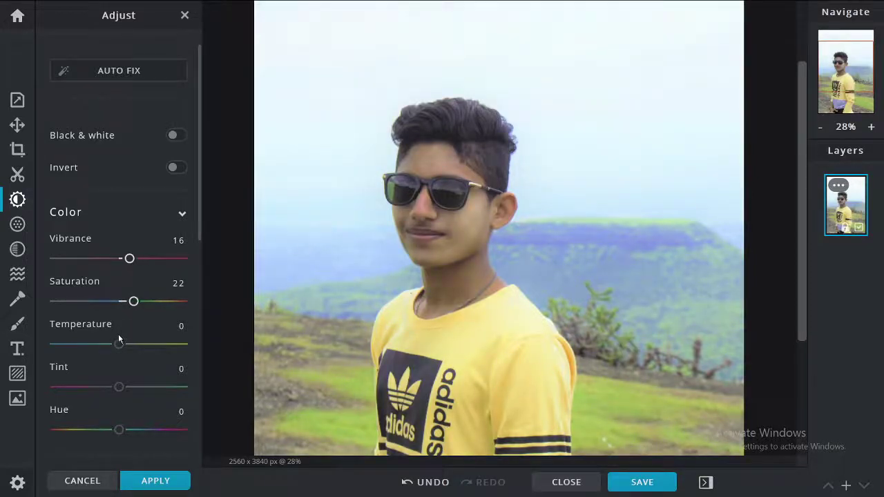
drag(118, 346, 107, 347)
scroll(124, 330, down, 3)
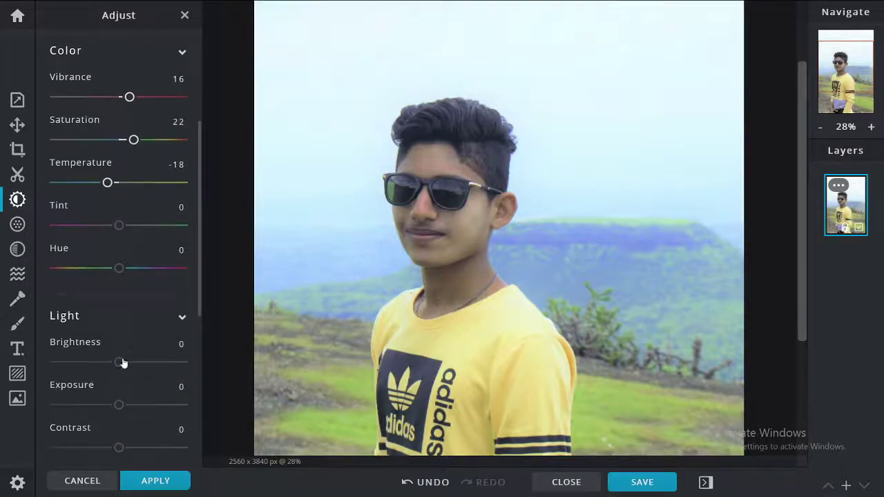
drag(120, 367, 126, 367)
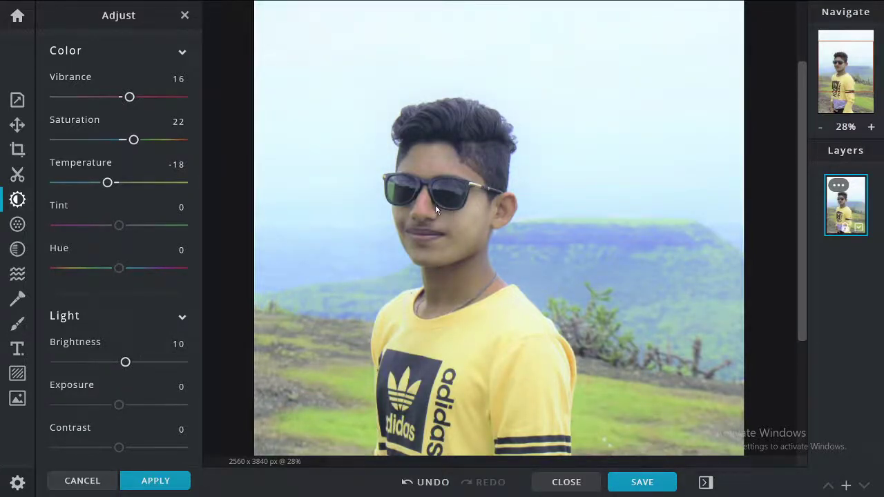
Liquify the top of the hair outward with the push tool at 15% strength to give it more volume.
click(17, 276)
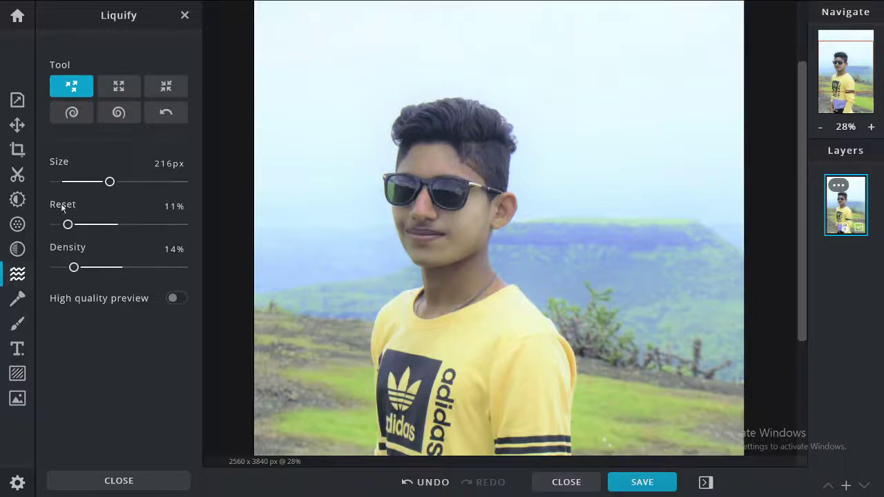
drag(68, 225, 74, 230)
mouse_move(437, 147)
mouse_down()
mouse_move(464, 100)
mouse_move(446, 92)
mouse_move(440, 116)
mouse_move(418, 96)
mouse_move(426, 118)
mouse_move(408, 106)
mouse_move(410, 126)
mouse_move(391, 105)
mouse_move(408, 128)
mouse_move(388, 109)
mouse_move(407, 132)
mouse_move(396, 111)
mouse_move(437, 113)
mouse_up()
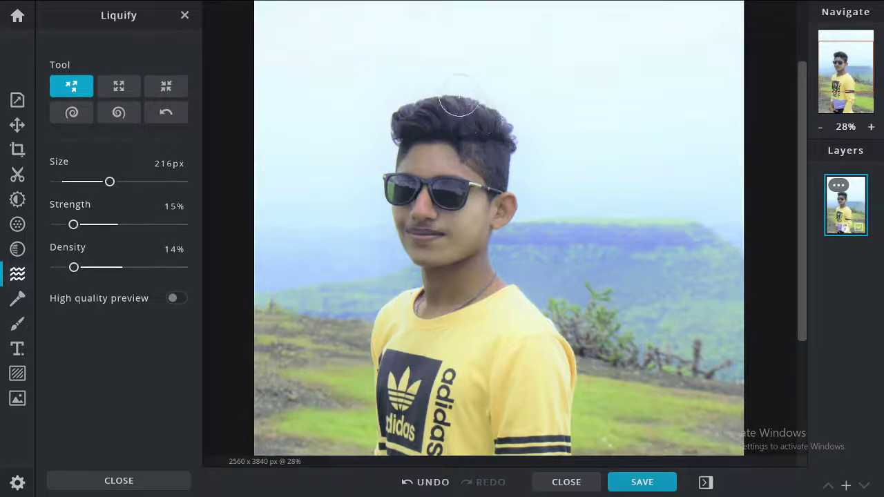
mouse_move(458, 103)
mouse_down()
mouse_move(490, 109)
mouse_move(479, 97)
mouse_move(494, 119)
mouse_move(484, 103)
mouse_move(471, 105)
mouse_up()
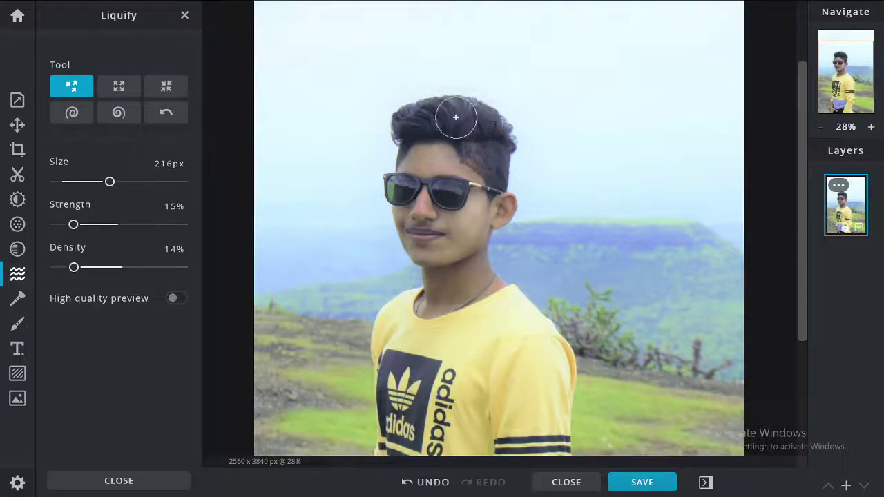
mouse_move(406, 106)
mouse_down()
mouse_move(426, 120)
mouse_move(415, 107)
mouse_move(391, 122)
mouse_move(411, 133)
mouse_move(393, 120)
mouse_move(408, 121)
mouse_move(400, 101)
mouse_move(417, 111)
mouse_move(415, 97)
mouse_move(447, 109)
mouse_move(439, 96)
mouse_move(461, 113)
mouse_move(450, 99)
mouse_move(470, 114)
mouse_move(457, 98)
mouse_move(477, 113)
mouse_move(461, 94)
mouse_move(496, 118)
mouse_move(487, 101)
mouse_move(496, 117)
mouse_move(494, 105)
mouse_move(508, 123)
mouse_move(479, 101)
mouse_up()
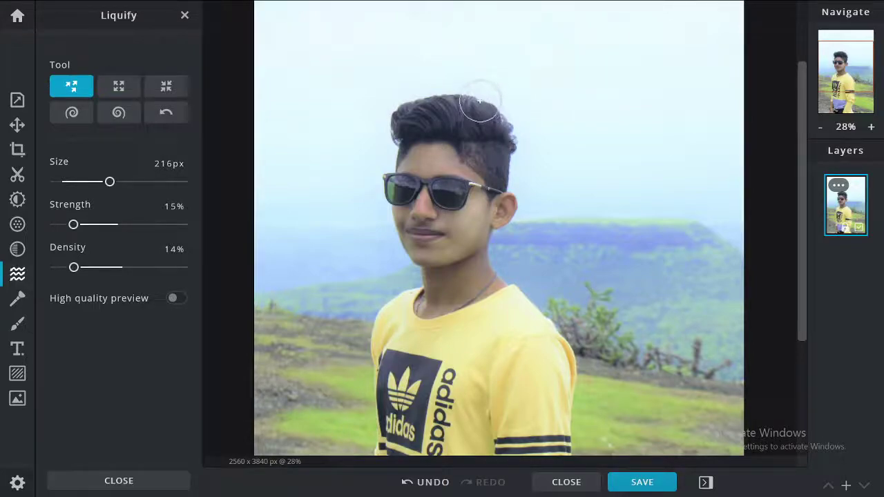
Export the retouched image as a PNG and open the downloaded file in Photos.
scroll(494, 292, down, 1)
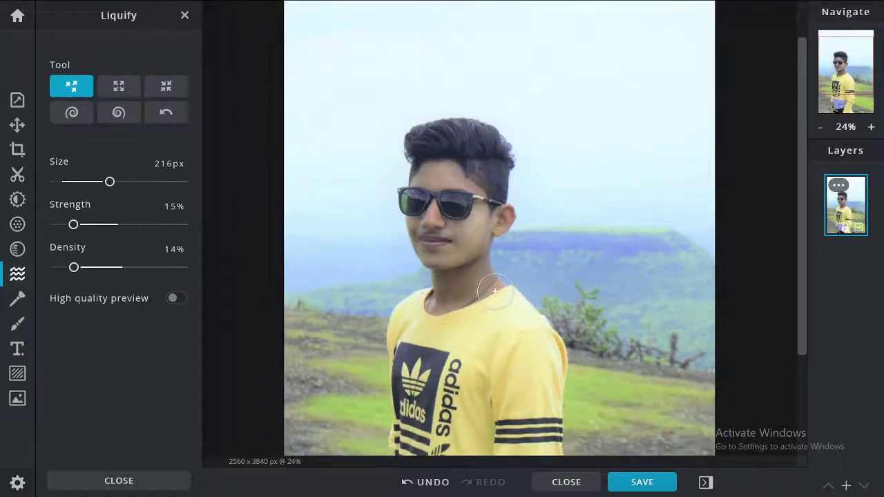
scroll(495, 291, down, 1)
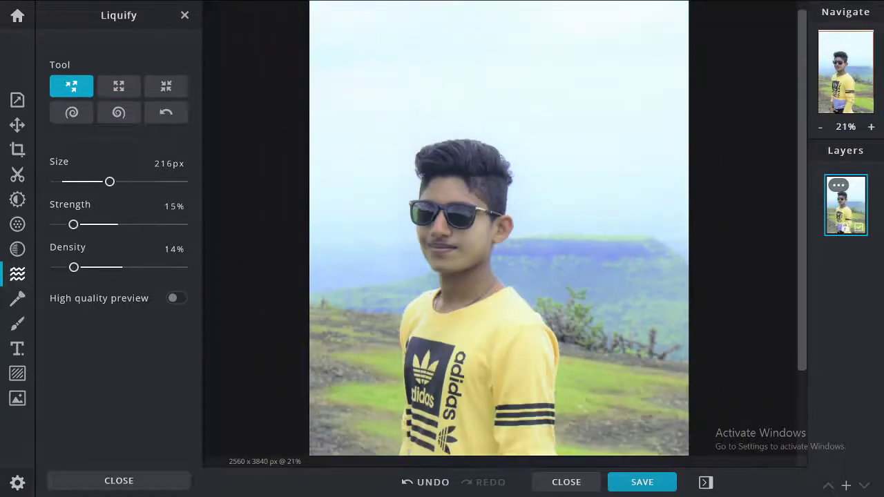
click(642, 483)
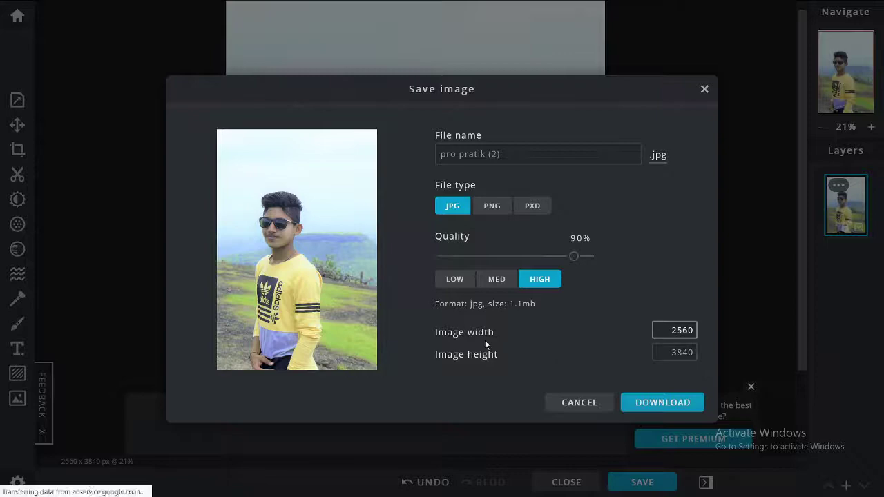
click(408, 289)
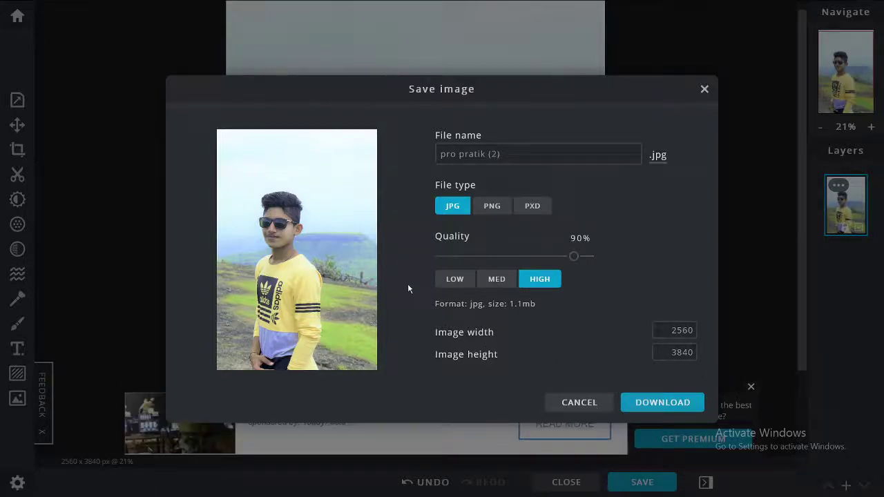
click(491, 214)
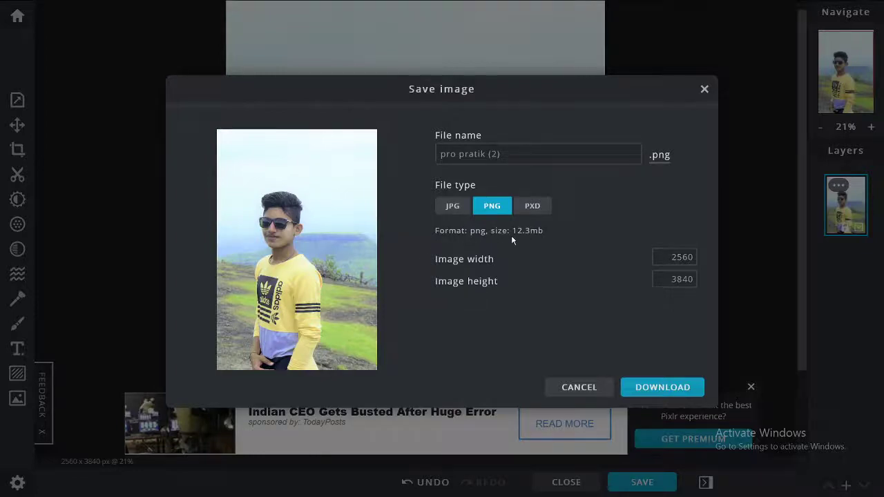
click(650, 387)
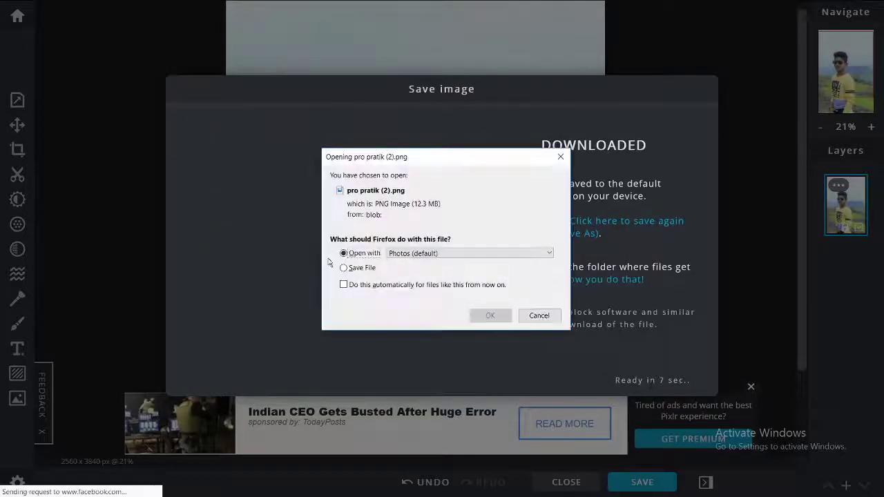
click(489, 315)
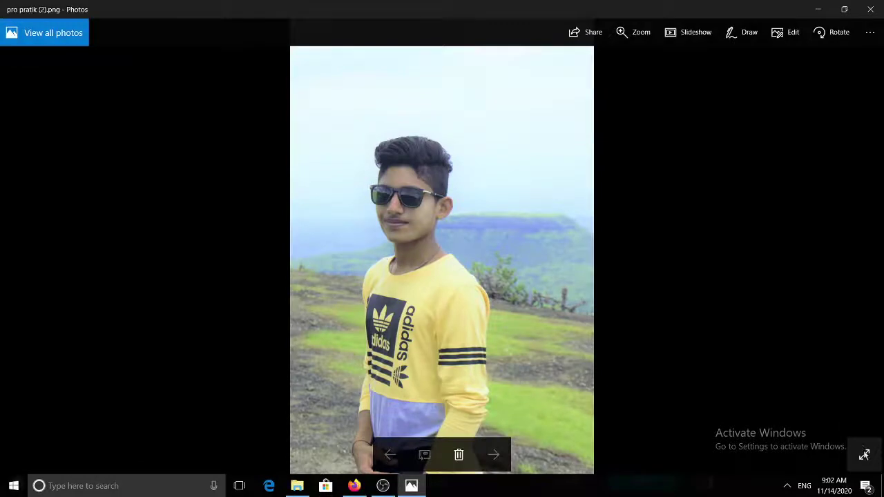
Edit the exported picture in Photos, increasing its overall light slightly and setting the color adjustment to 48.
click(864, 454)
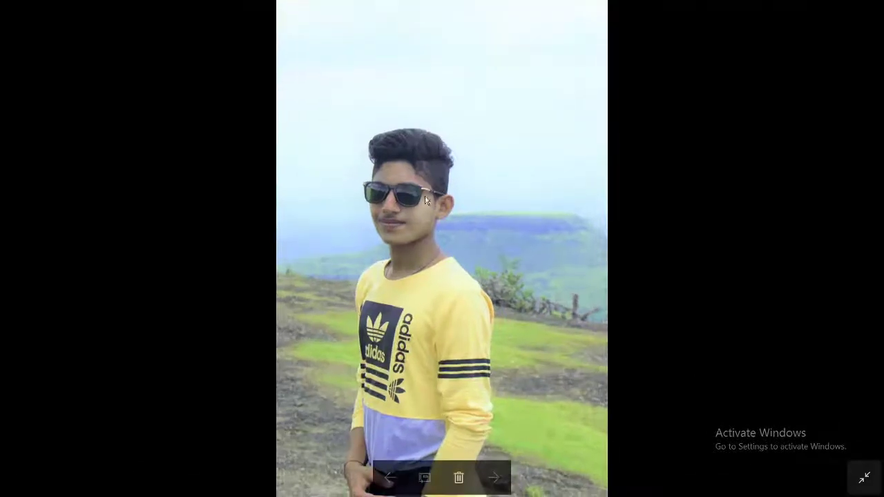
right_click(473, 133)
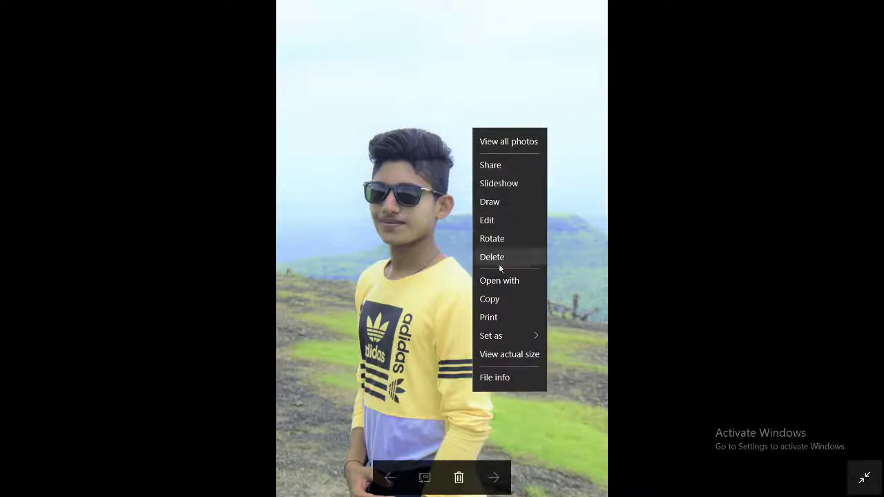
click(504, 219)
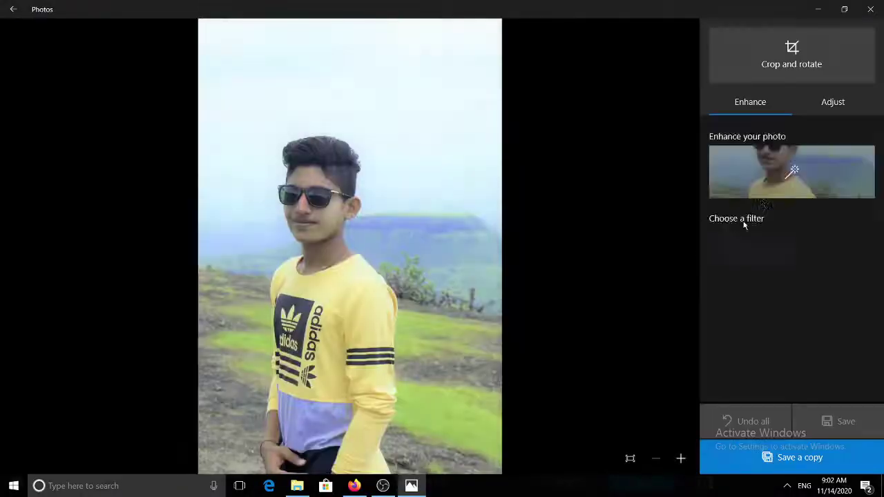
click(825, 104)
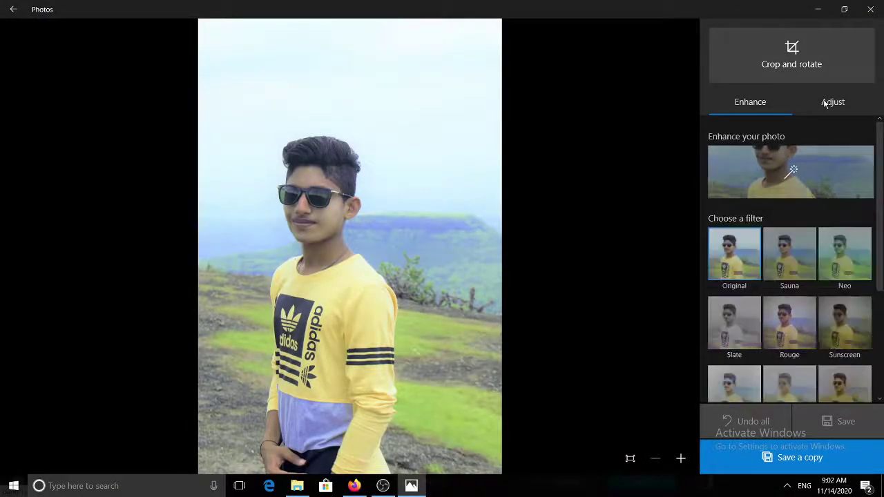
drag(807, 174, 832, 175)
drag(793, 238, 832, 243)
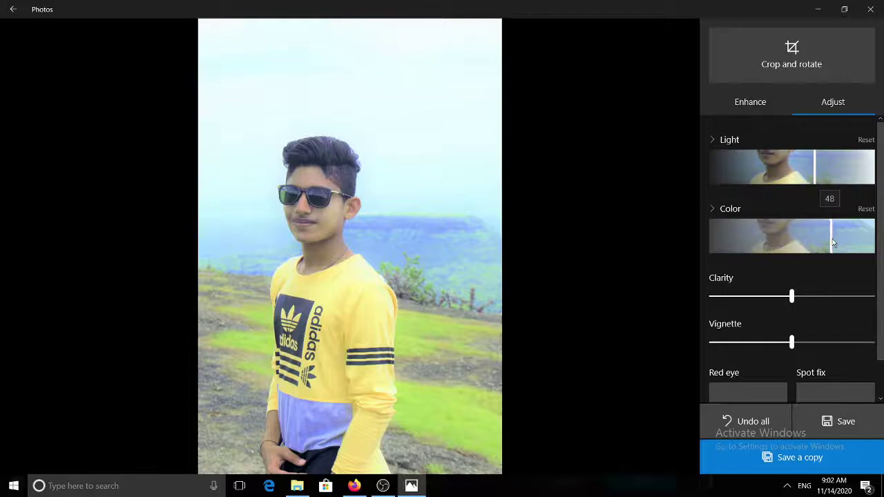
Save a copy of the adjusted photo as a PNG in the Pictures folder, replacing the existing file of the same name.
click(826, 425)
click(504, 273)
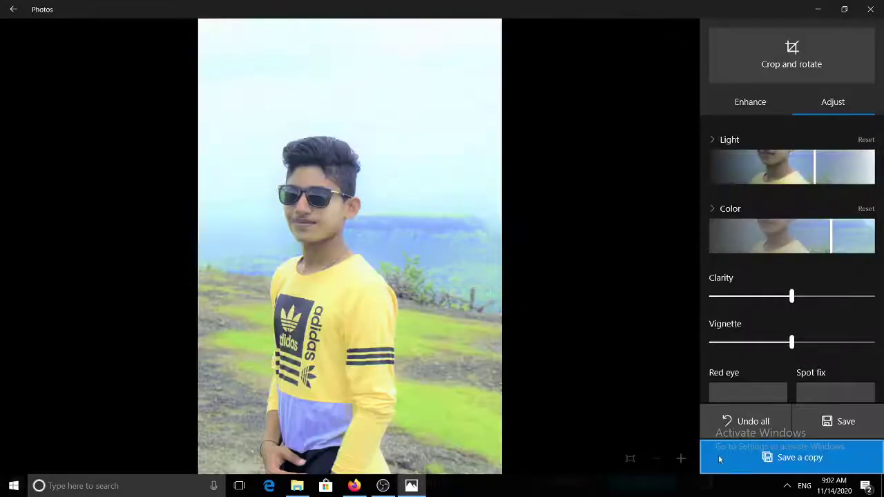
click(718, 455)
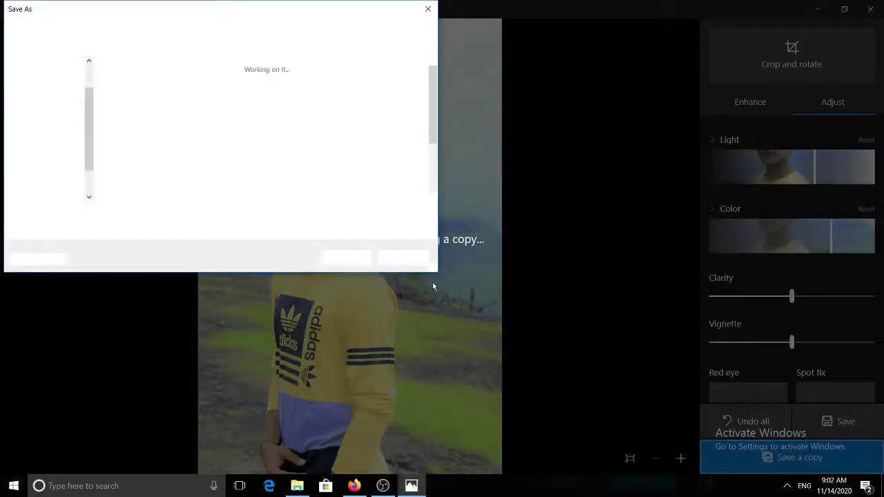
click(341, 258)
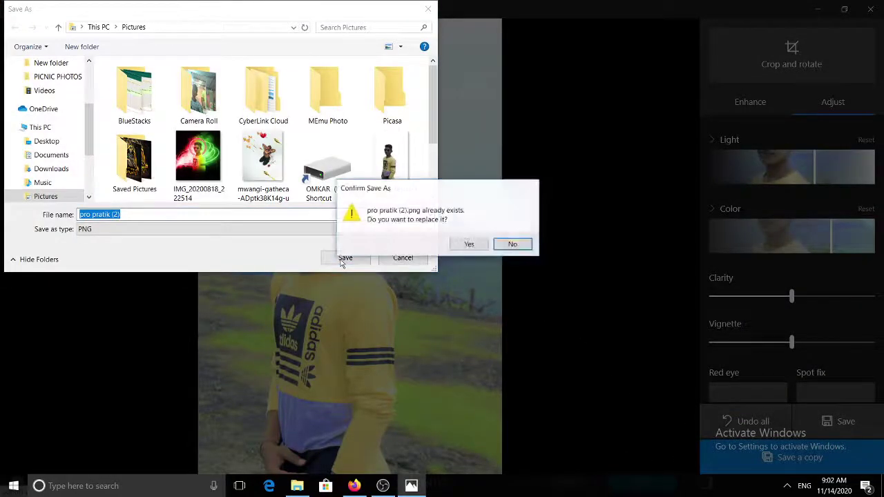
click(470, 245)
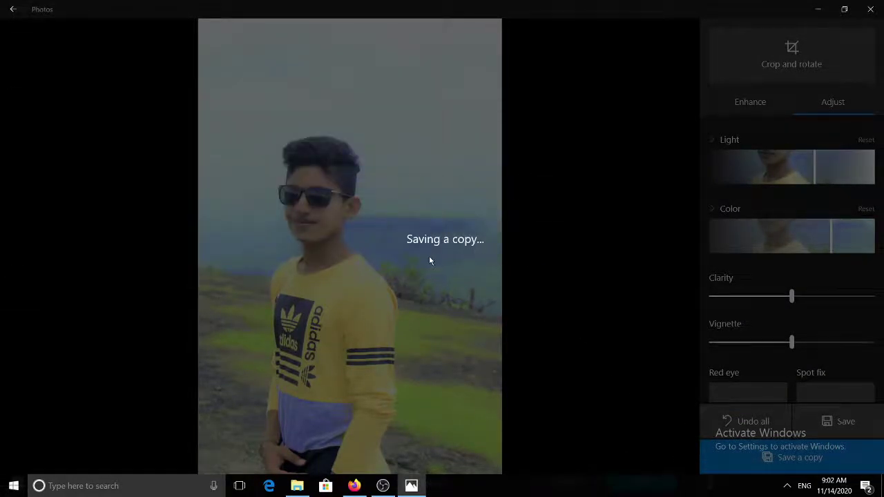